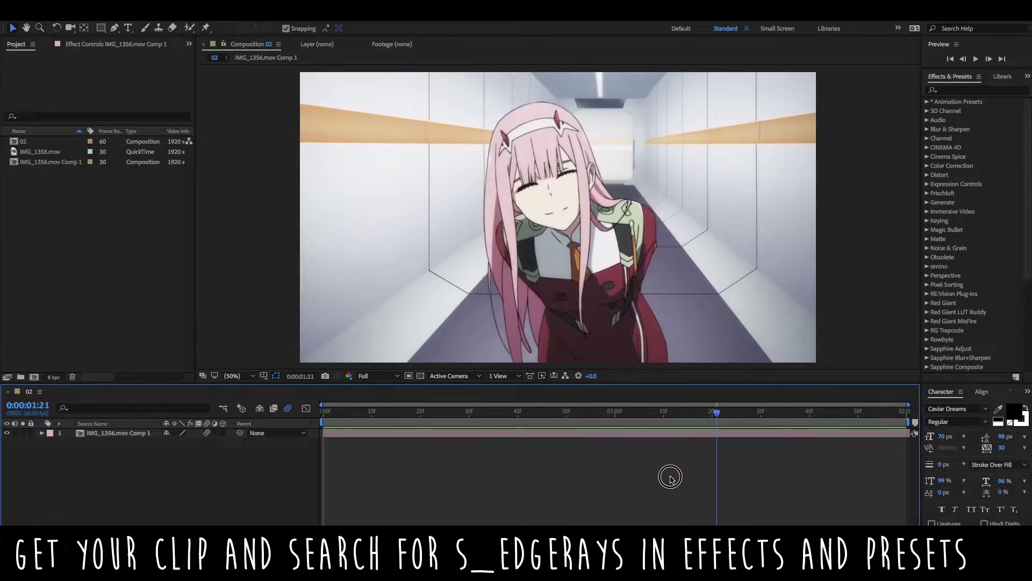
# Step: Find Sapphire S_EdgeRays with an 's_ed' effects search and apply it to the anime clip layer
pyautogui.click(279, 472)
pyautogui.click(439, 434)
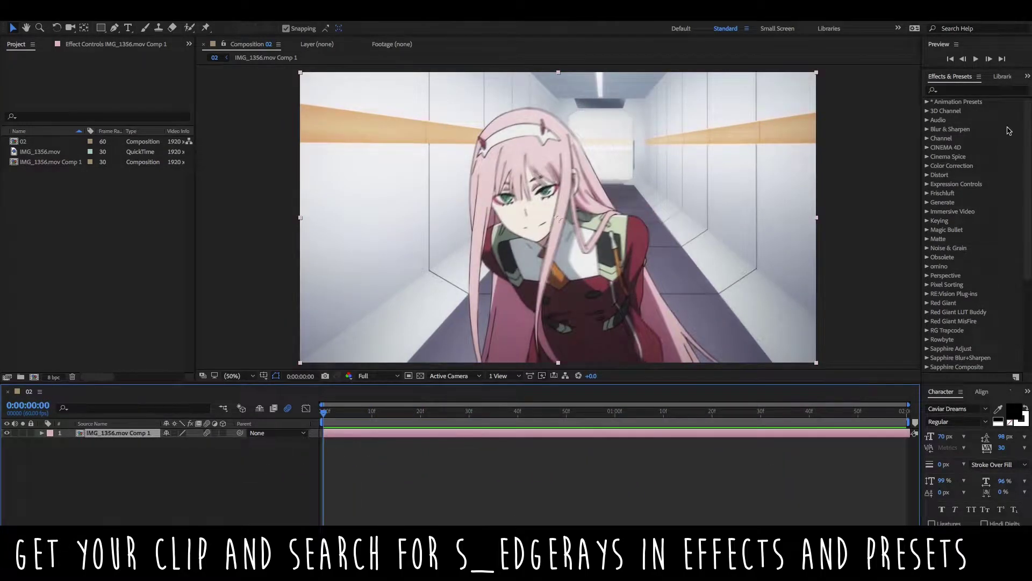
pyautogui.click(960, 90)
pyautogui.write('s_ed')
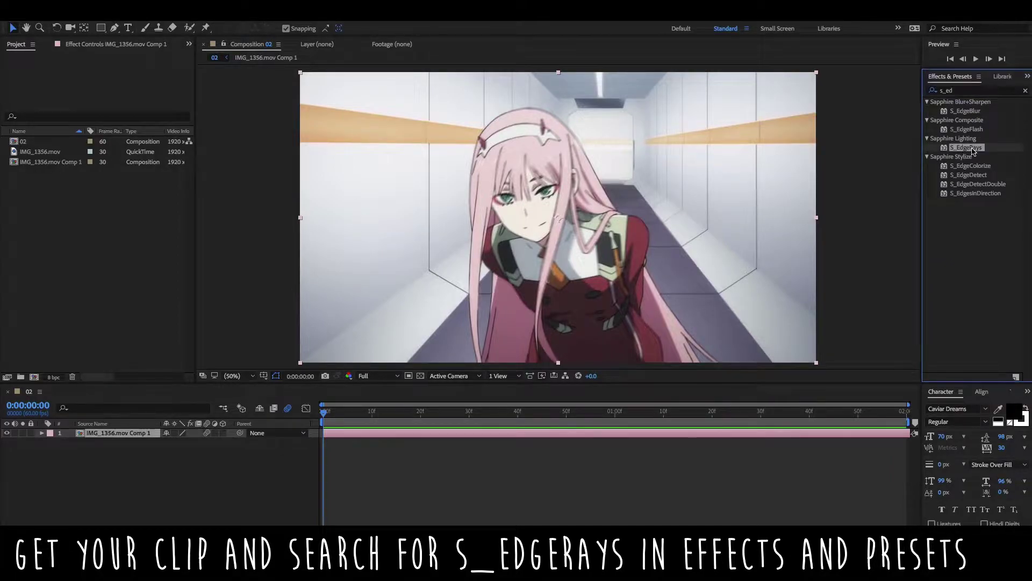
pyautogui.moveTo(968, 148); pyautogui.dragTo(414, 431)
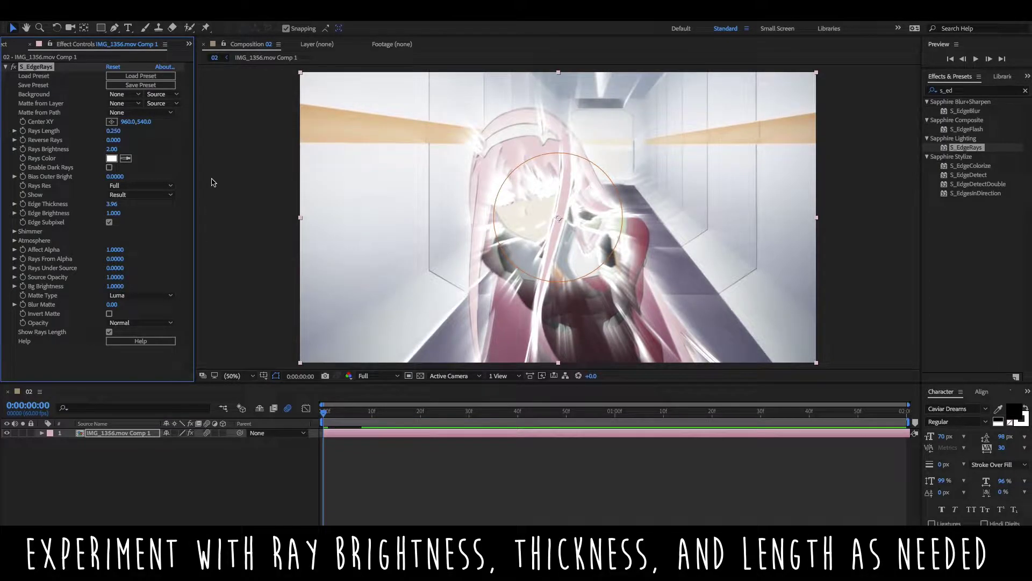
# Step: Set S_EdgeRays Rays Length 0.100, Rays Brightness 1.00, Edge Thickness 3.00, with Edge Subpixel off
pyautogui.moveTo(112, 135); pyautogui.dragTo(107, 137)
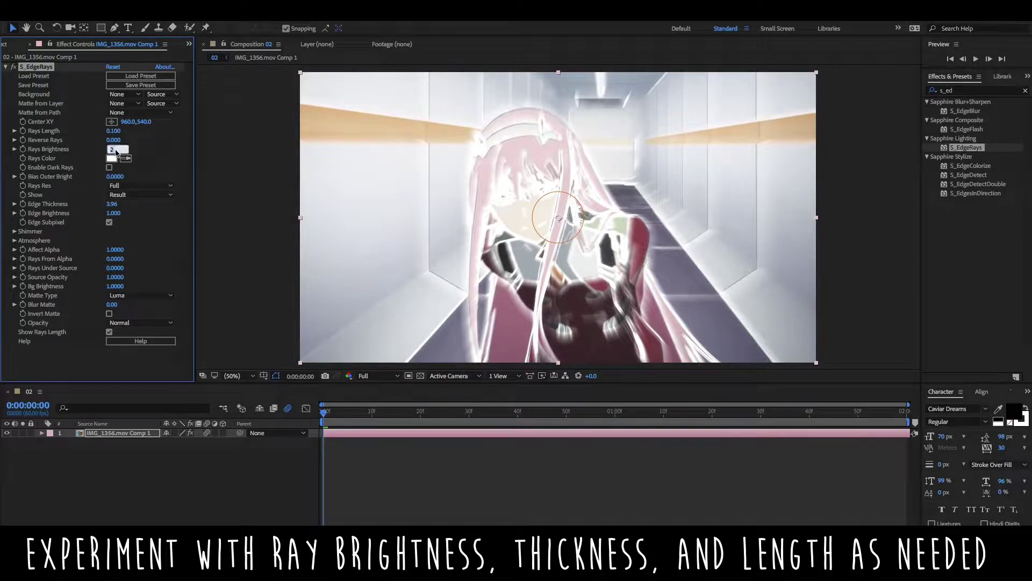
pyautogui.write('1')
pyautogui.click(154, 145)
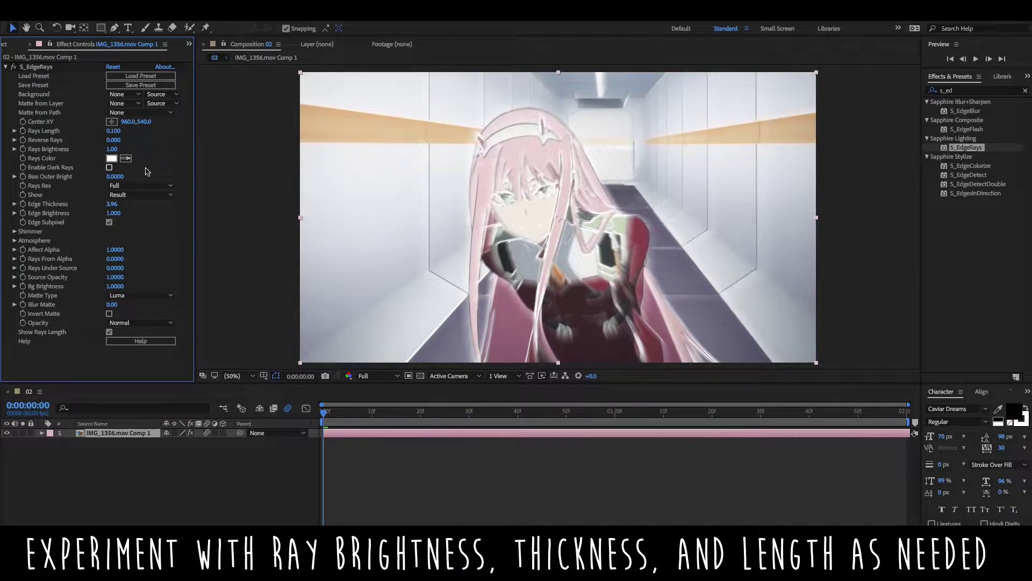
pyautogui.click(119, 204)
pyautogui.write('3')
pyautogui.press('Return')
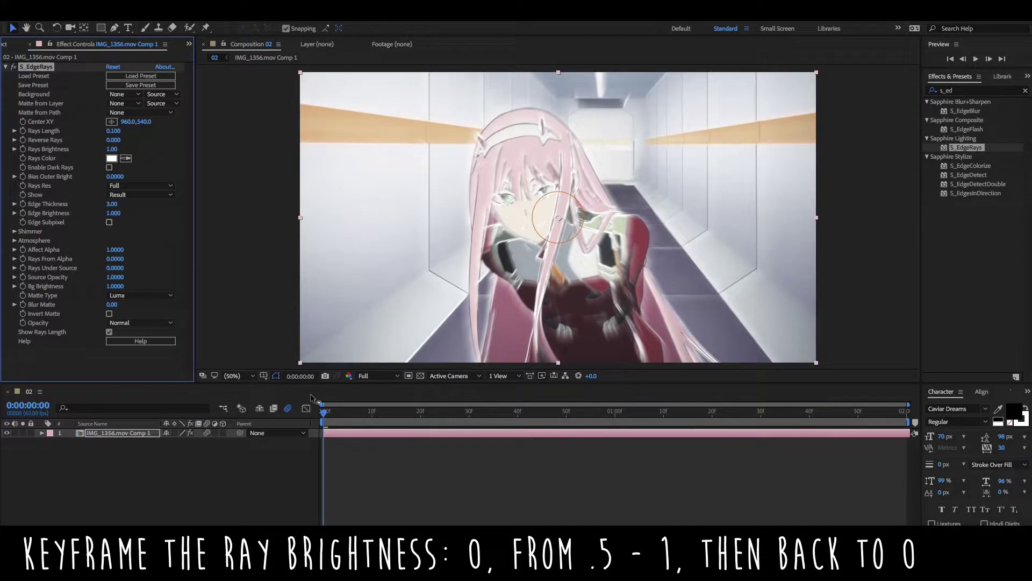
# Step: Add a Rays Brightness keyframe of 0.00 at frame 30
pyautogui.click(470, 421)
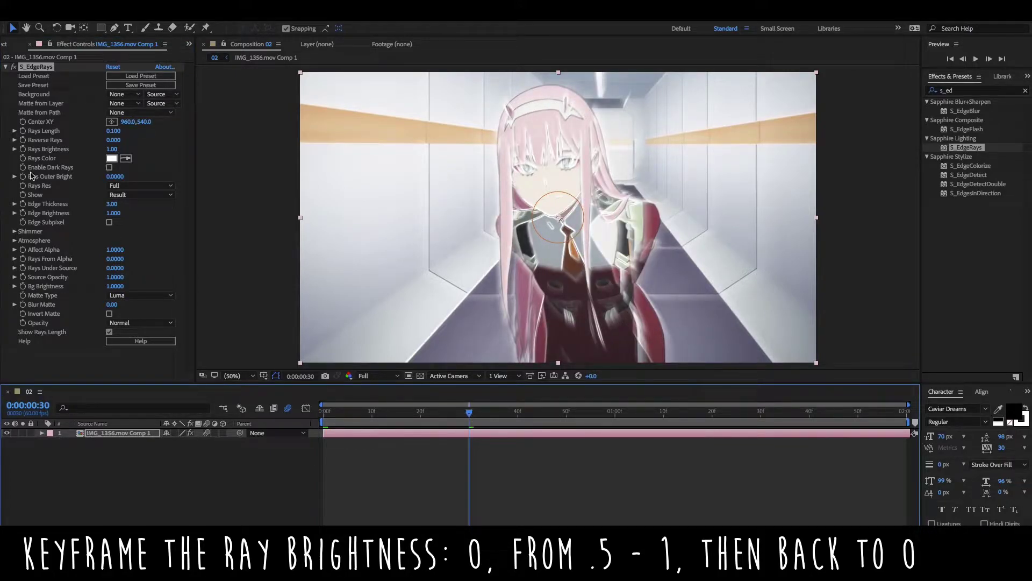
pyautogui.click(22, 150)
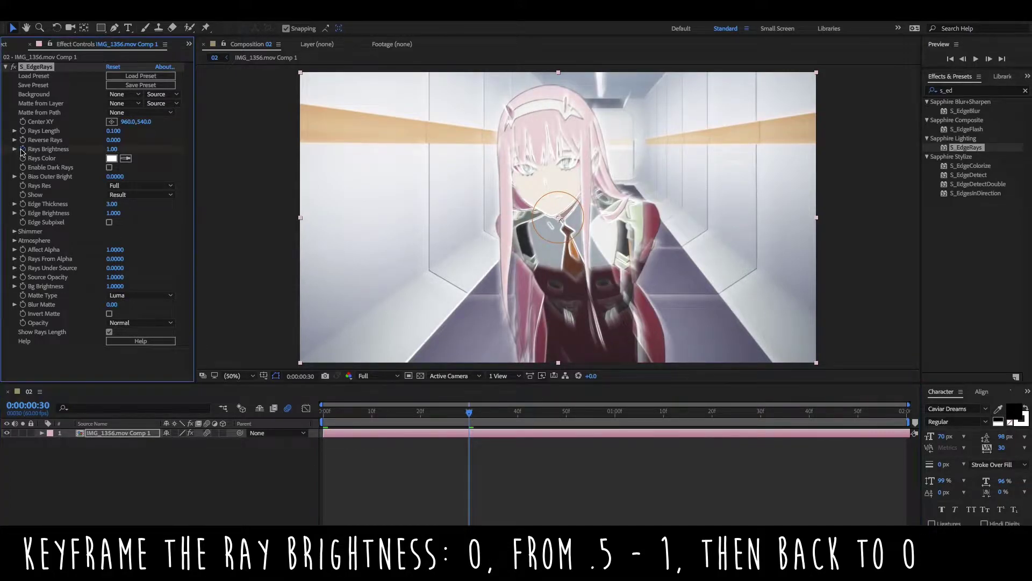
pyautogui.click(111, 149)
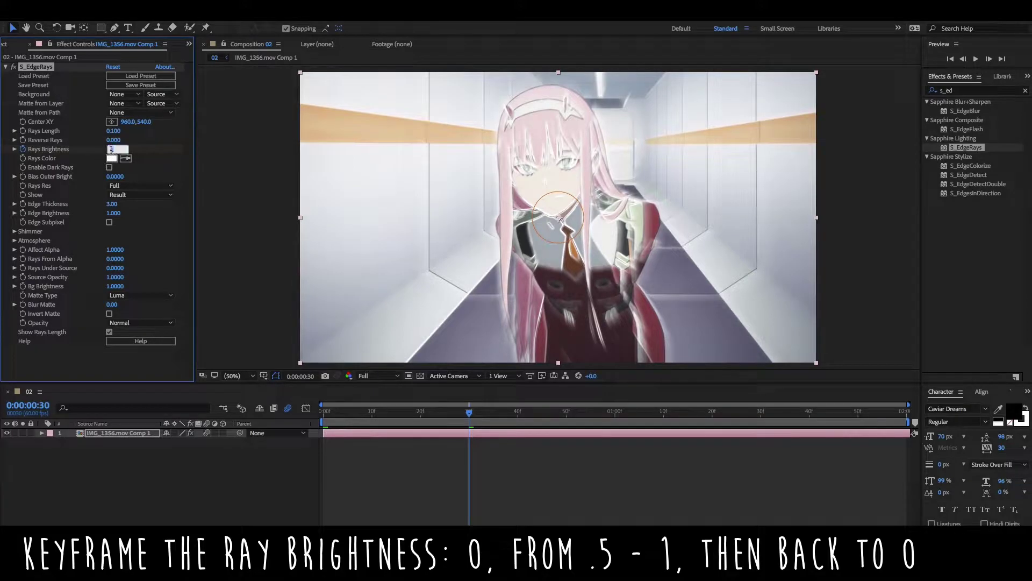
pyautogui.write('0')
pyautogui.click(152, 163)
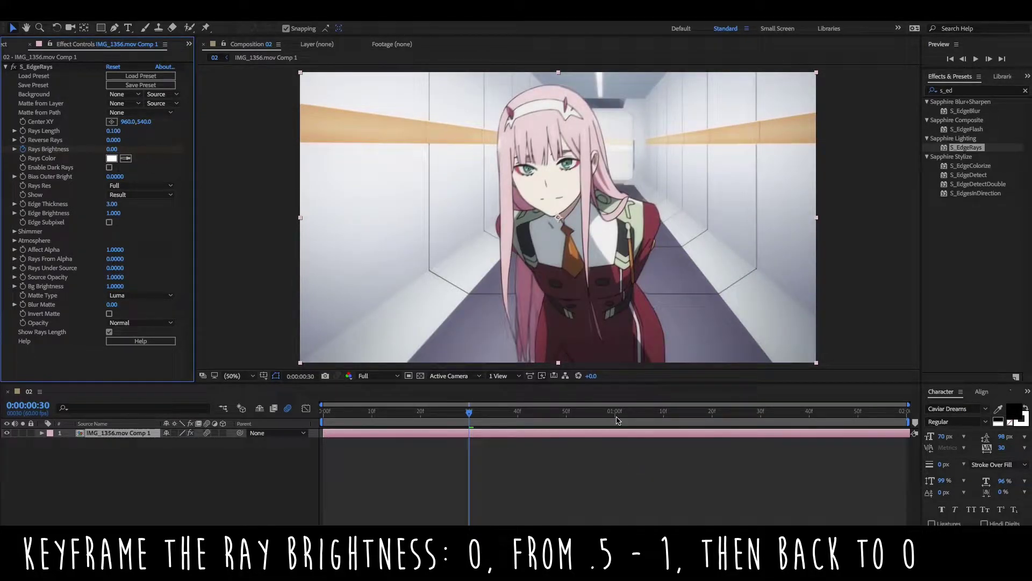
# Step: At one second, key Rays Brightness up to 1.00
pyautogui.click(616, 414)
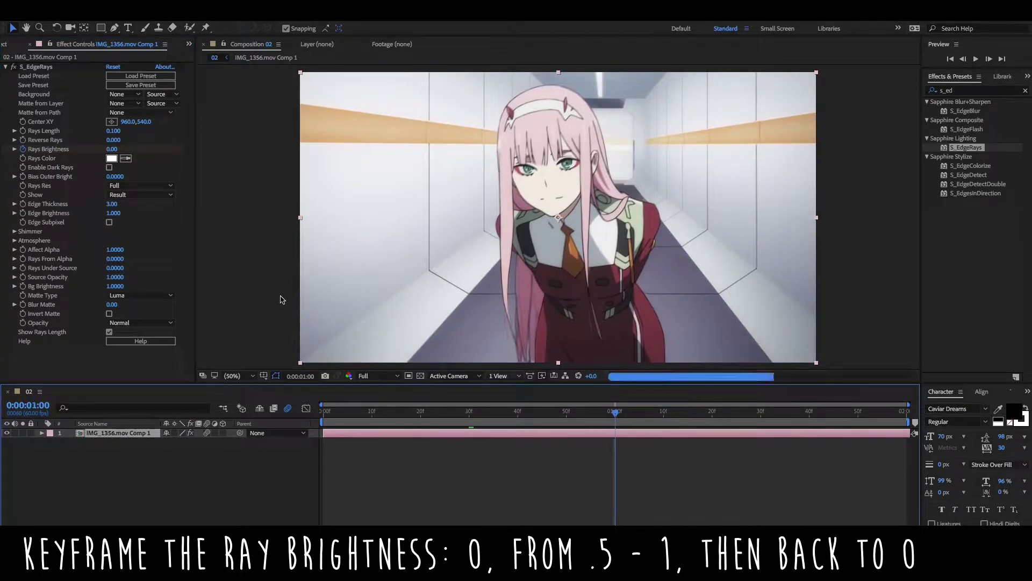
pyautogui.click(113, 149)
pyautogui.write('.5')
pyautogui.press('Return')
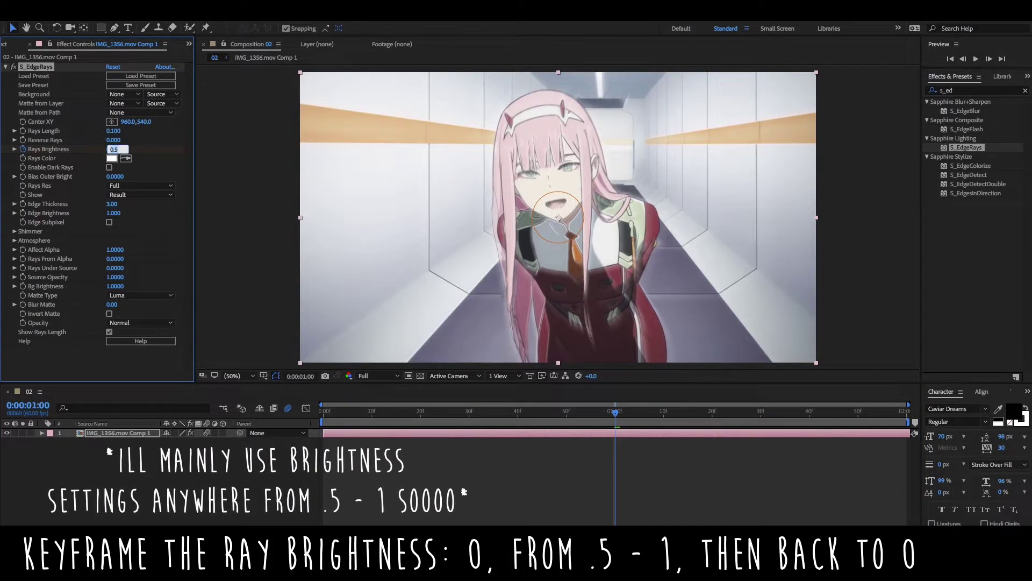
pyautogui.click(112, 149)
pyautogui.write('1')
pyautogui.press('Return')
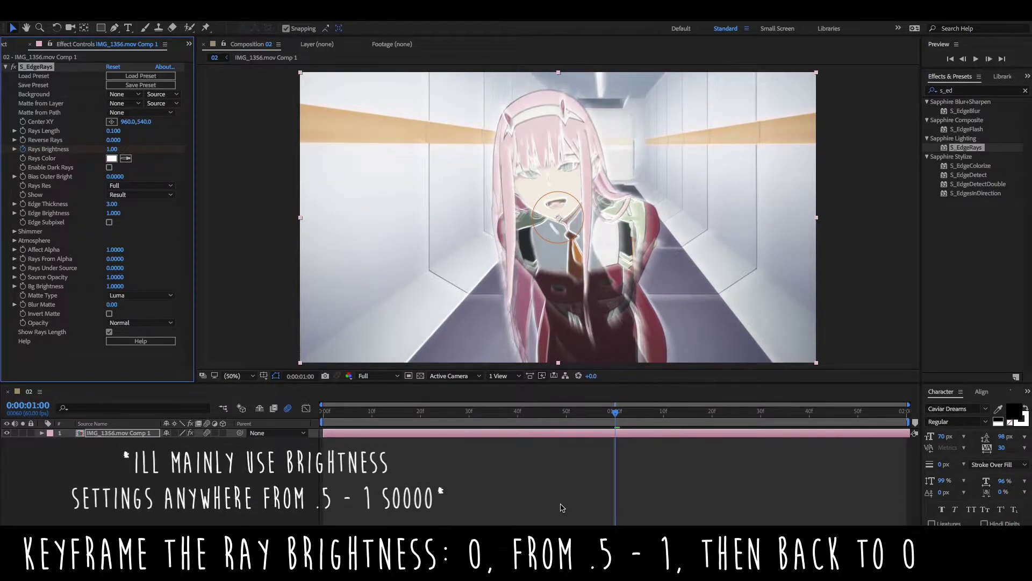
# Step: Reveal the keyframed properties and key Rays Brightness back to 0.00 at 0:00:01:30
pyautogui.click(594, 435)
pyautogui.press('u')
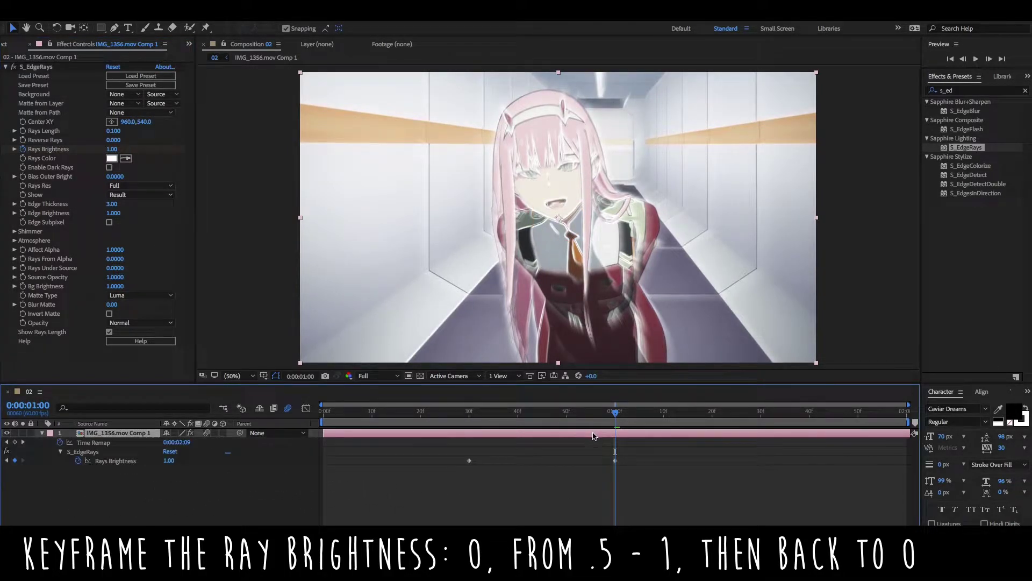
pyautogui.click(760, 412)
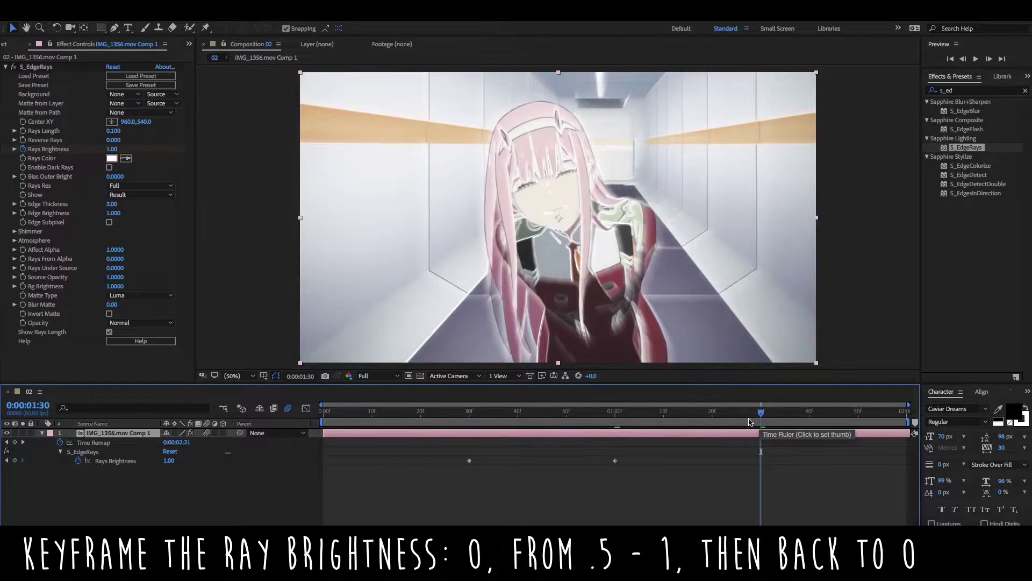
pyautogui.click(168, 461)
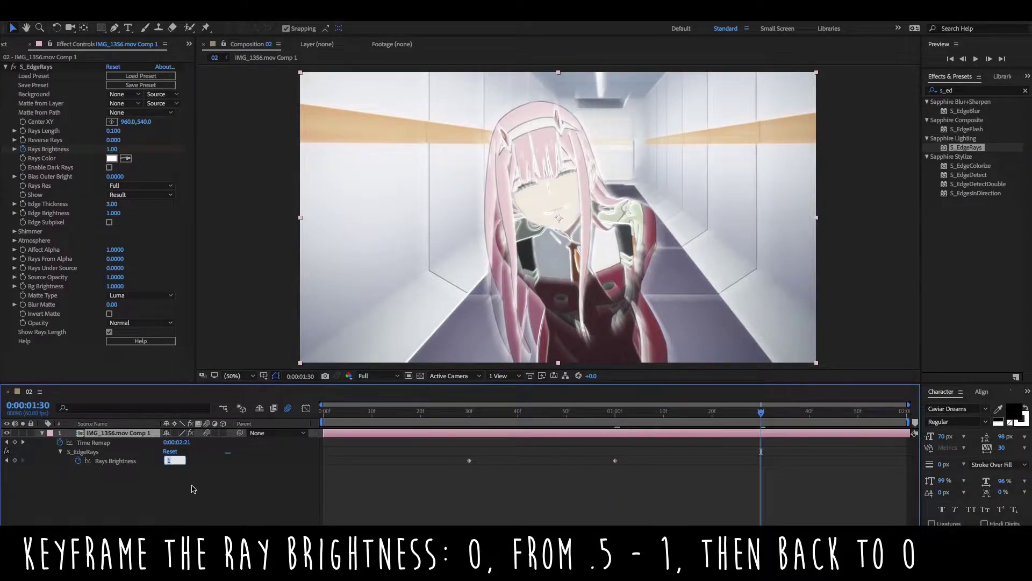
pyautogui.write('0')
pyautogui.press('Return')
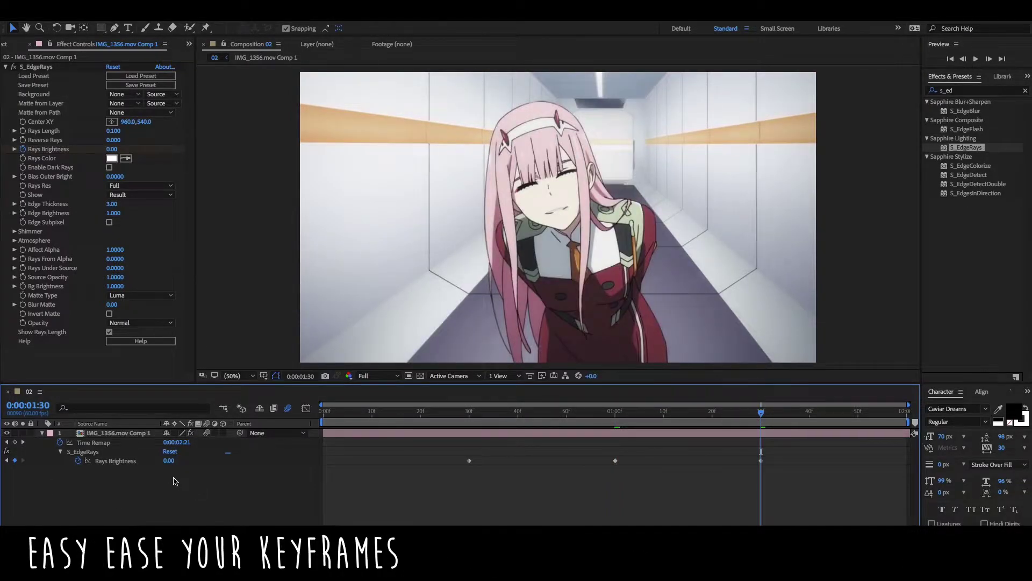
# Step: Apply Easy Ease to all three Rays Brightness keyframes and preview from the clip start
pyautogui.click(120, 463)
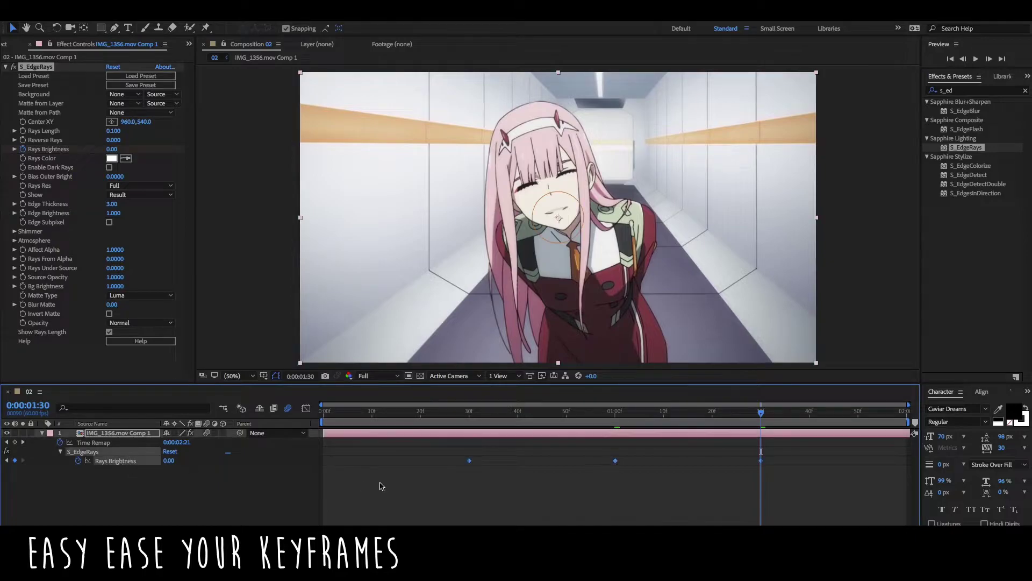
pyautogui.rightClick(470, 466)
pyautogui.moveTo(504, 521)
pyautogui.click(623, 480)
pyautogui.moveTo(527, 423); pyautogui.dragTo(324, 425)
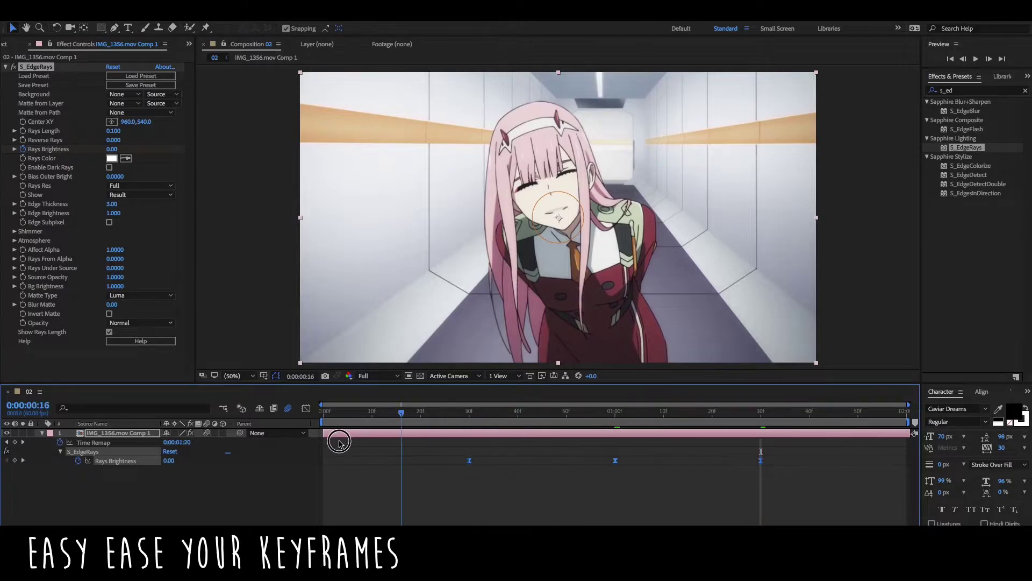
pyautogui.click(978, 58)
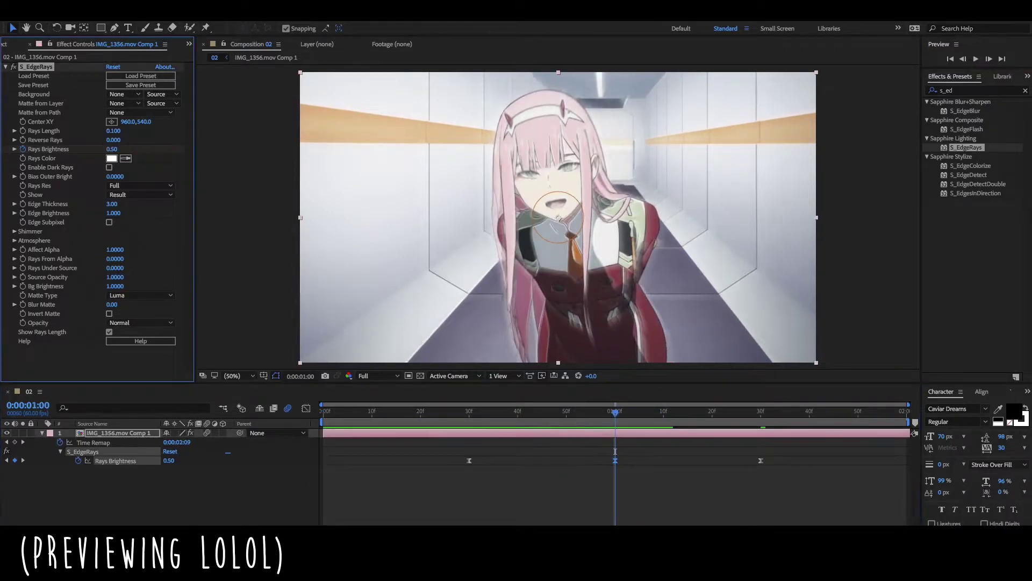
# Step: Change S_EdgeRays Rays Length to 0.3 and preview the clip from the start
pyautogui.click(976, 59)
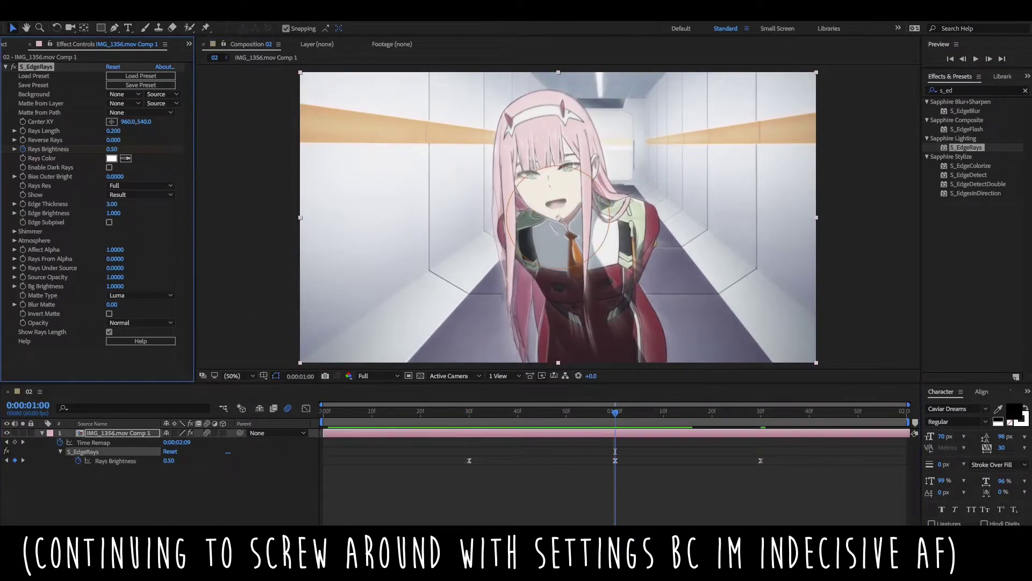
pyautogui.click(113, 130)
pyautogui.write('0.3')
pyautogui.press('Return')
pyautogui.press('Home')
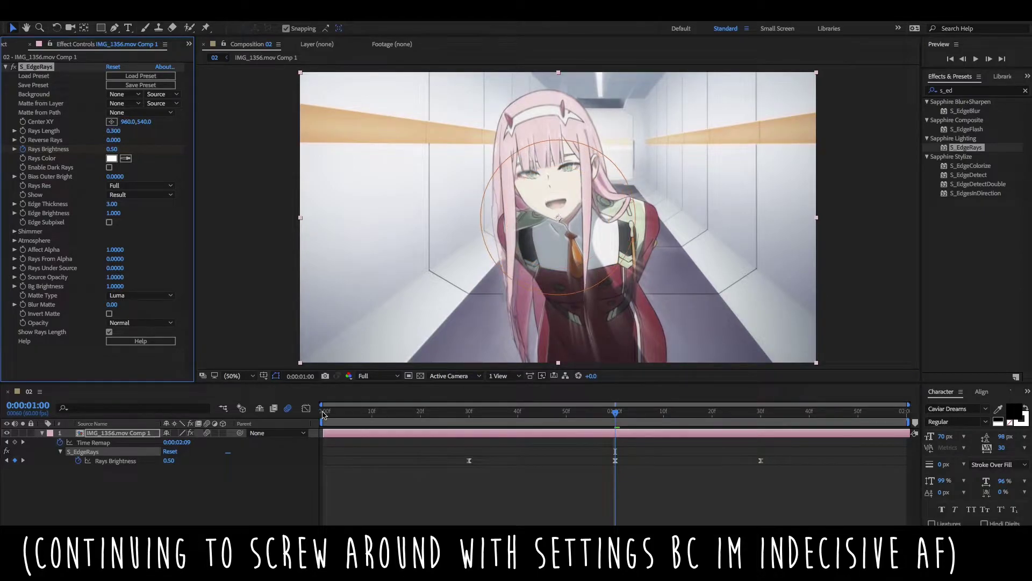
pyautogui.click(286, 431)
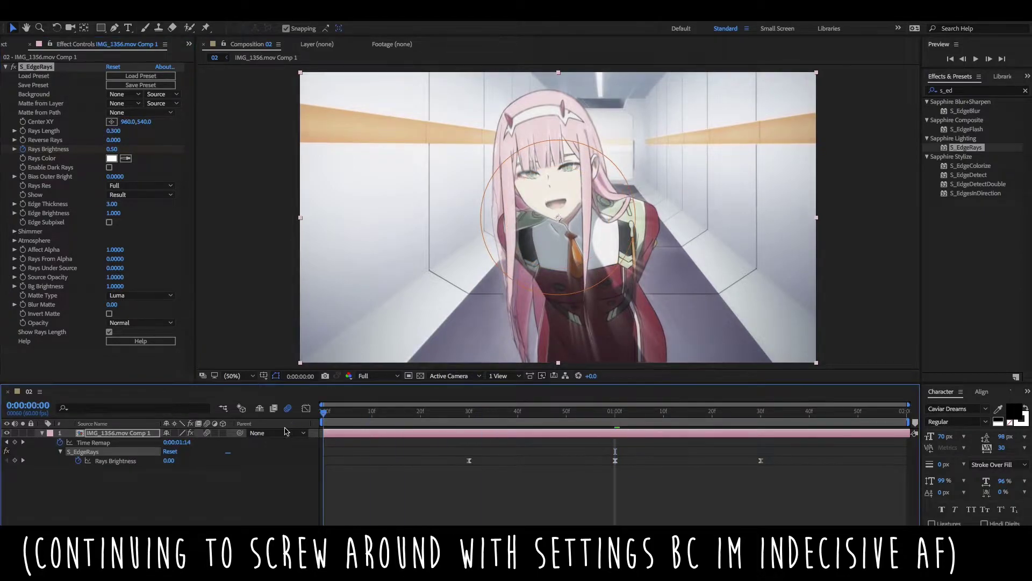
pyautogui.press('space')
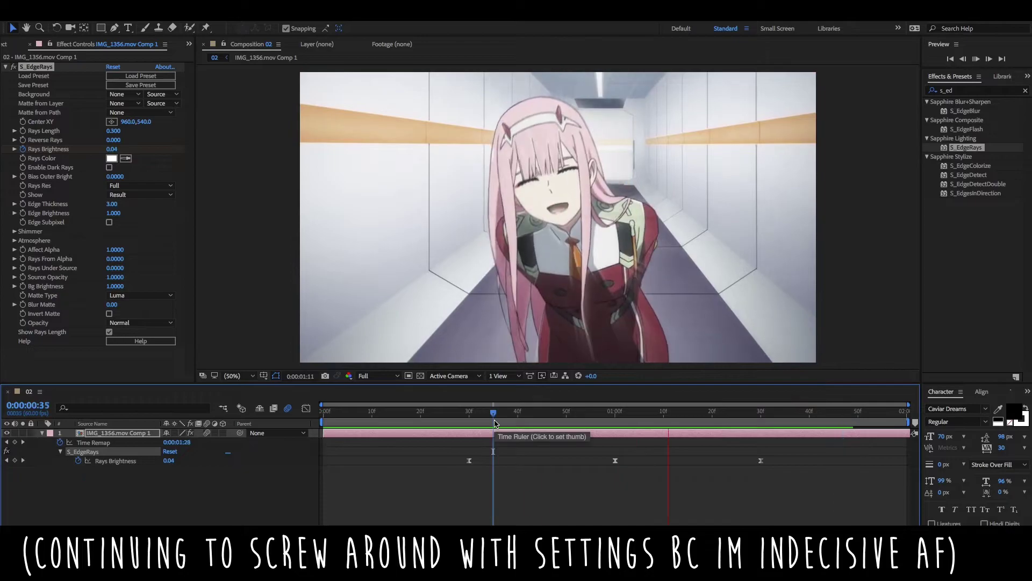
# Step: At the 1-second peak keyframe, re-enter the ray value as 0.300
pyautogui.click(411, 425)
pyautogui.moveTo(412, 425); pyautogui.dragTo(615, 425)
pyautogui.moveTo(113, 131)
pyautogui.mouseDown()
pyautogui.moveTo(102, 131)
pyautogui.moveTo(122, 131)
pyautogui.moveTo(105, 149)
pyautogui.mouseUp()
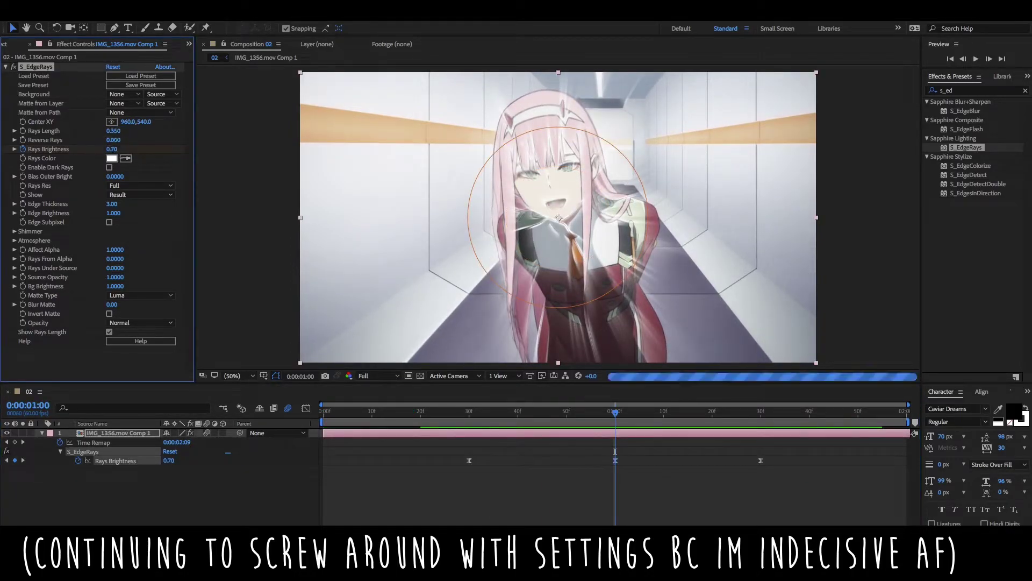
pyautogui.click(116, 131)
pyautogui.write('0.3')
pyautogui.press('Return')
# Step: Preview the glow, then shift the three brightness keyframes slightly later
pyautogui.click(977, 59)
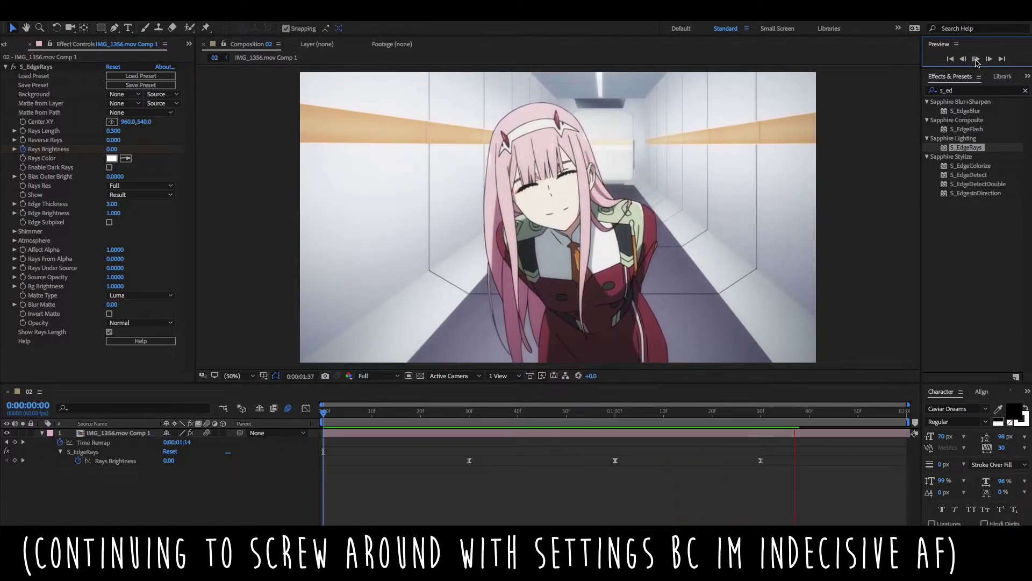
pyautogui.click(978, 61)
pyautogui.click(977, 59)
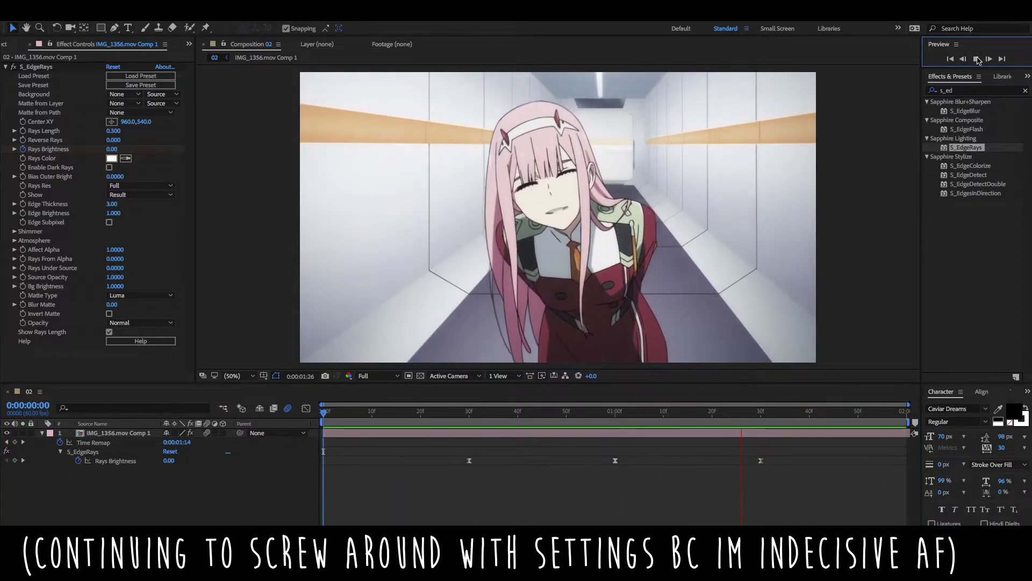
pyautogui.click(480, 418)
pyautogui.moveTo(480, 419); pyautogui.dragTo(620, 419)
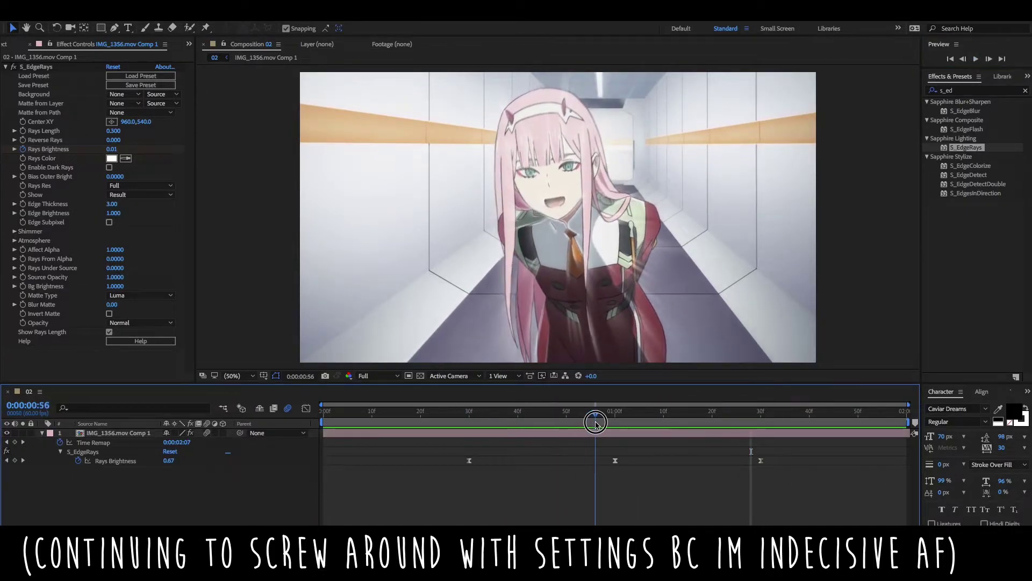
pyautogui.moveTo(413, 456)
pyautogui.mouseDown()
pyautogui.moveTo(766, 473)
pyautogui.moveTo(804, 464)
pyautogui.mouseUp()
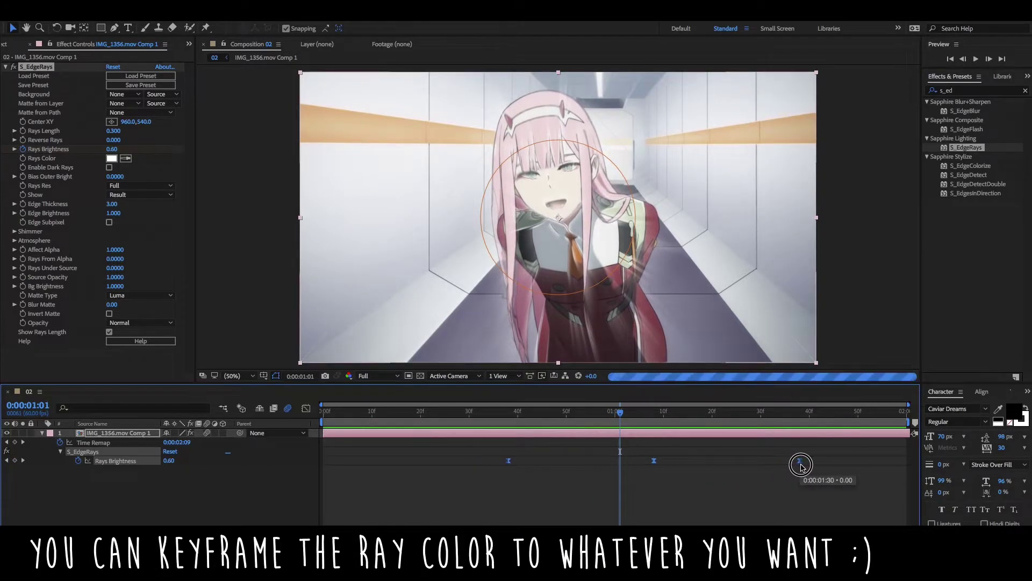
# Step: Key Rays Color as white at the first brightness keyframe
pyautogui.click(735, 505)
pyautogui.press('j')
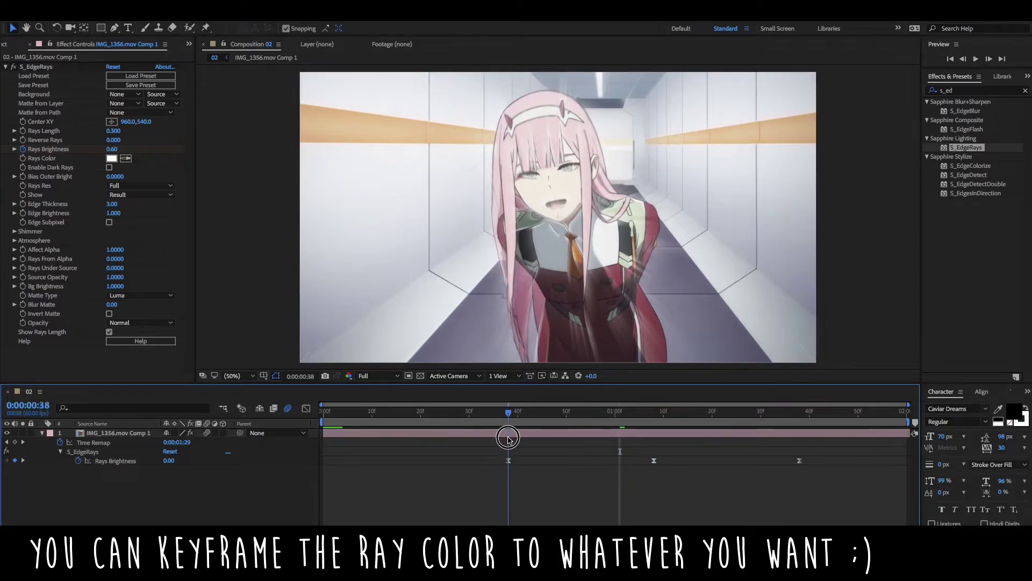
pyautogui.click(24, 159)
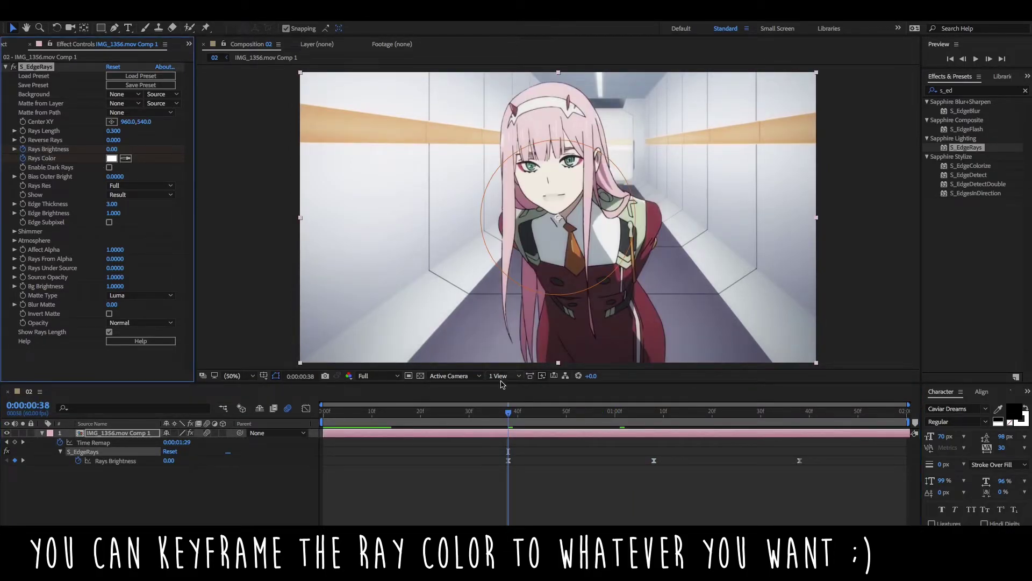
# Step: At the last brightness keyframe, change Rays Color to magenta BF07C3
pyautogui.moveTo(520, 422); pyautogui.dragTo(799, 422)
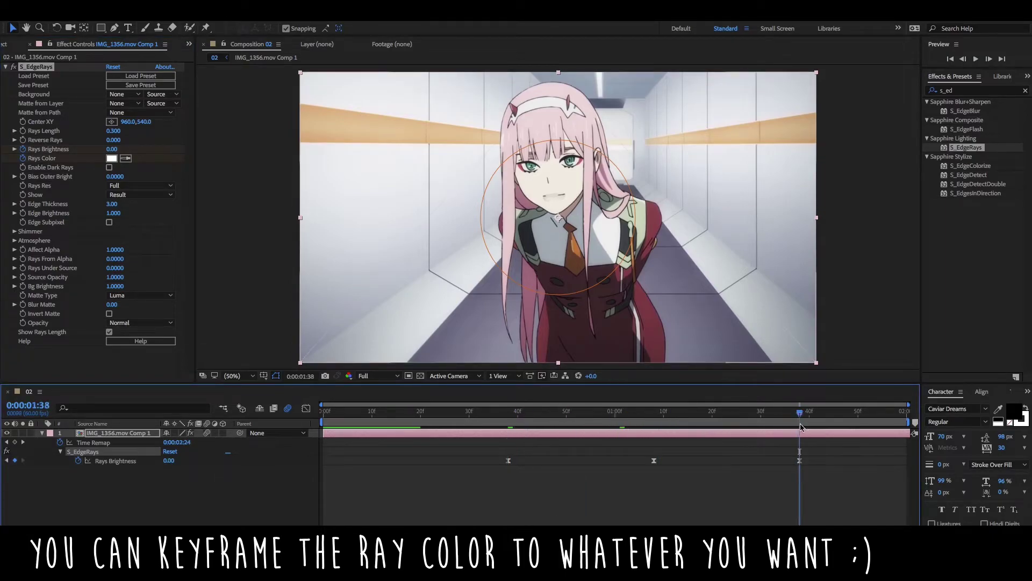
pyautogui.click(111, 158)
pyautogui.click(213, 253)
pyautogui.click(207, 316)
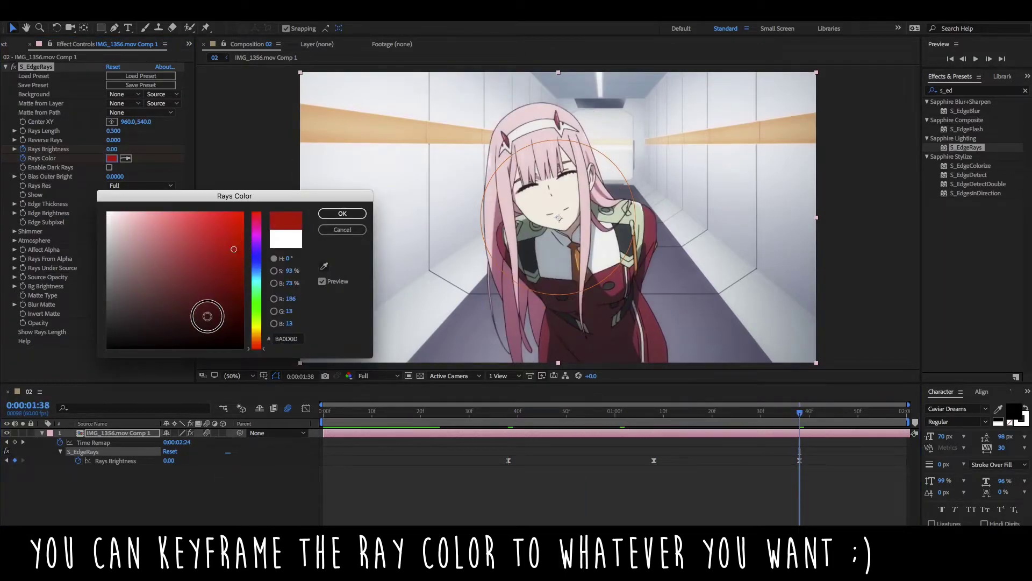
pyautogui.click(256, 265)
pyautogui.moveTo(256, 265); pyautogui.dragTo(256, 242)
pyautogui.click(237, 243)
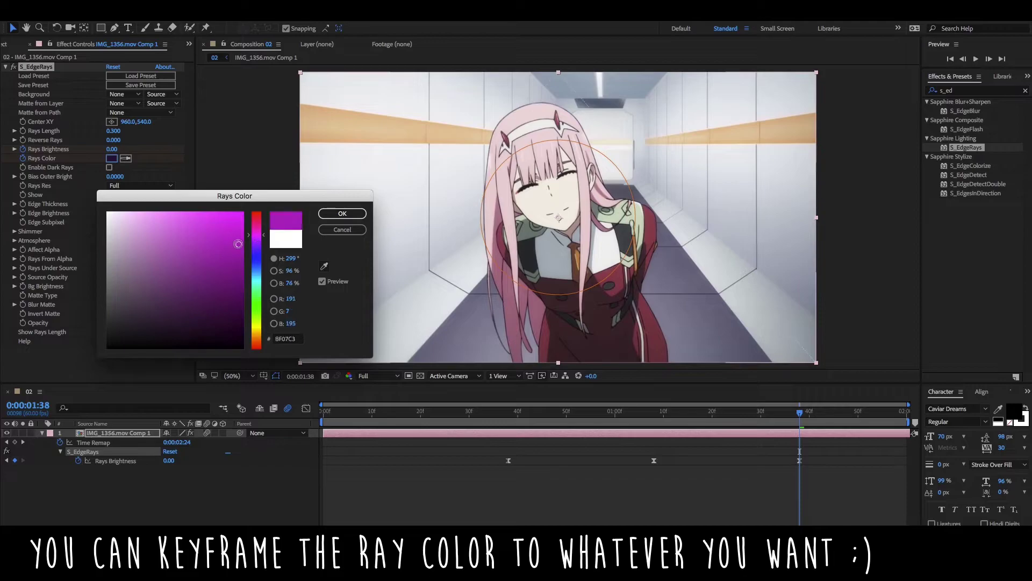
pyautogui.click(342, 213)
pyautogui.moveTo(602, 423)
pyautogui.mouseDown()
pyautogui.moveTo(566, 423)
pyautogui.moveTo(742, 437)
pyautogui.mouseUp()
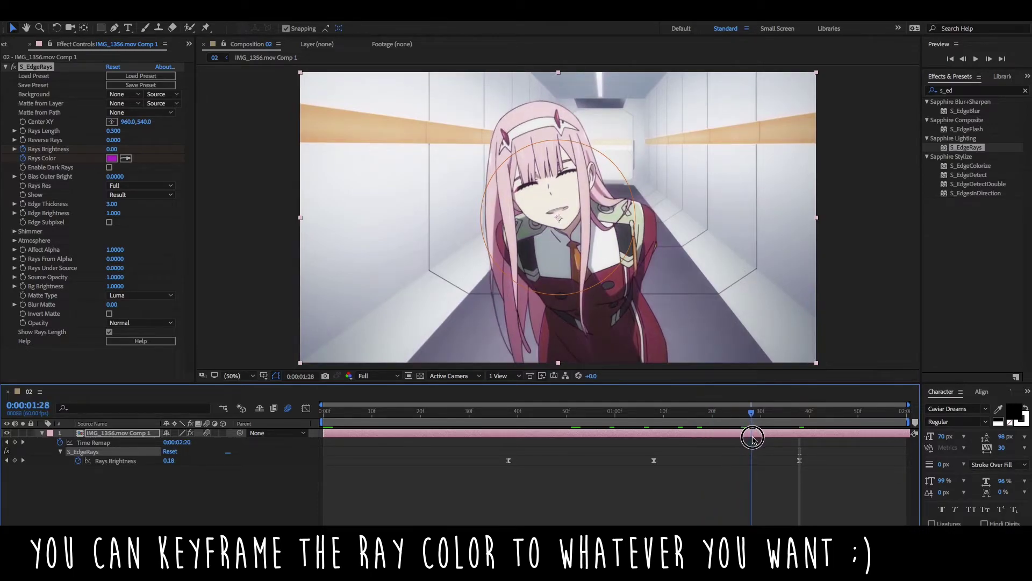
# Step: Reveal all modified ray properties with UU and preview the white-to-magenta ray animation
pyautogui.moveTo(742, 437); pyautogui.dragTo(752, 440)
pyautogui.click(657, 435)
pyautogui.press('u')
pyautogui.press('u')
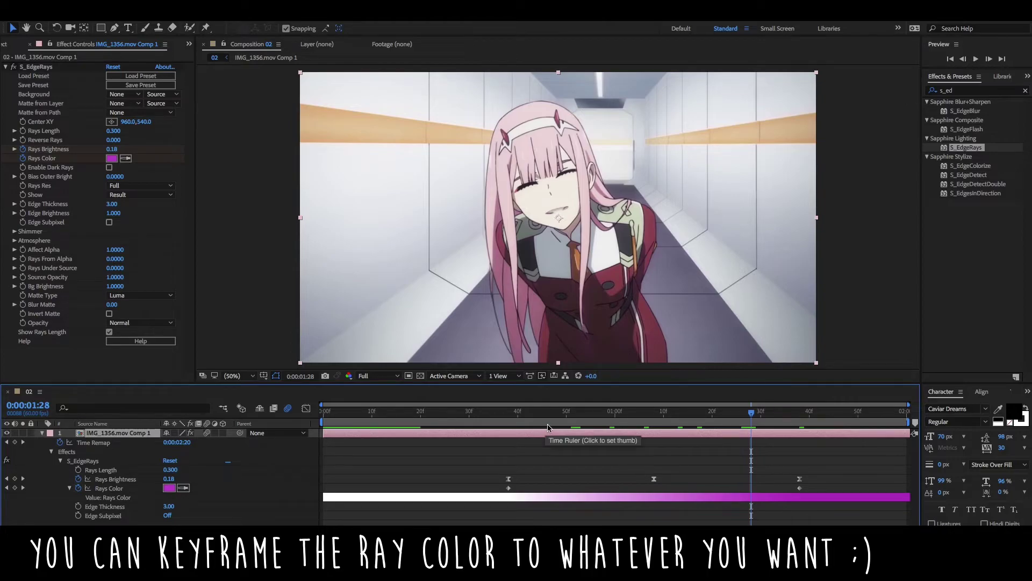
pyautogui.moveTo(539, 427)
pyautogui.mouseDown()
pyautogui.moveTo(683, 426)
pyautogui.moveTo(314, 433)
pyautogui.mouseUp()
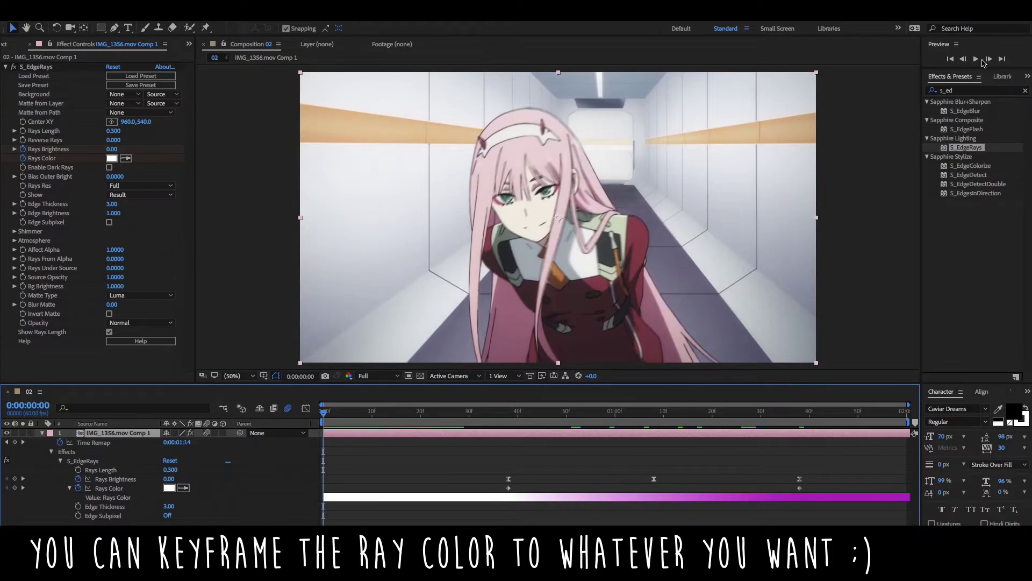
pyautogui.click(976, 59)
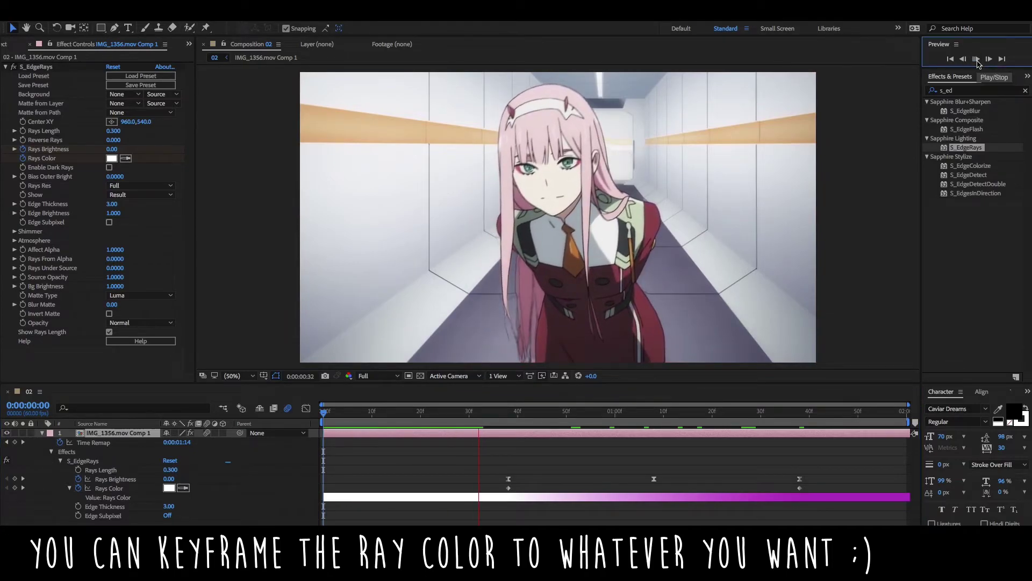